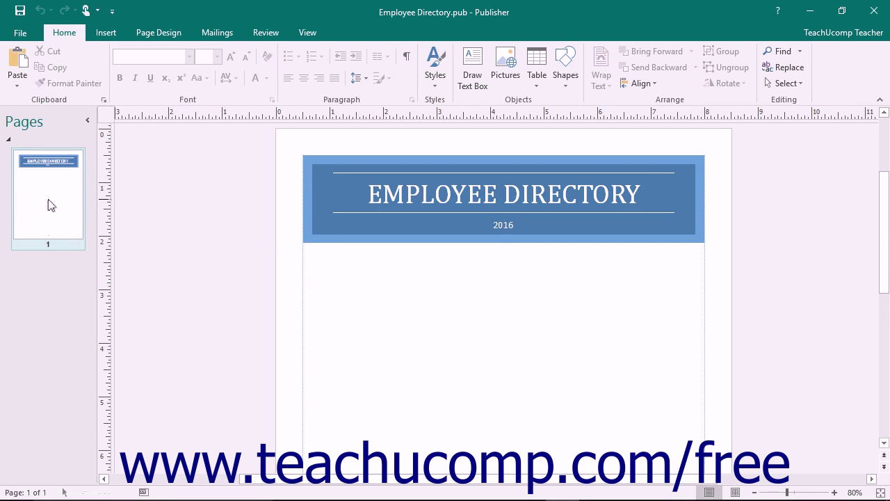
Insert a catalog merge page after page 1 and select the new page 2.
left_click(47, 200)
left_click(104, 34)
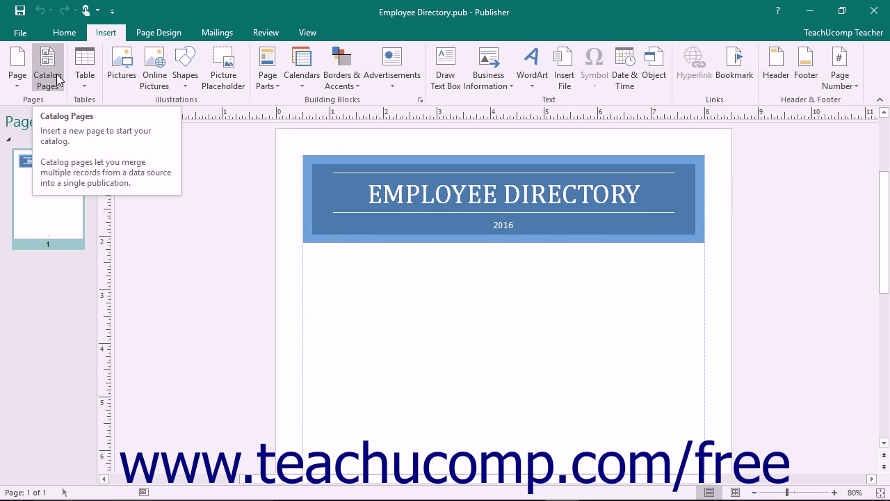
left_click(47, 75)
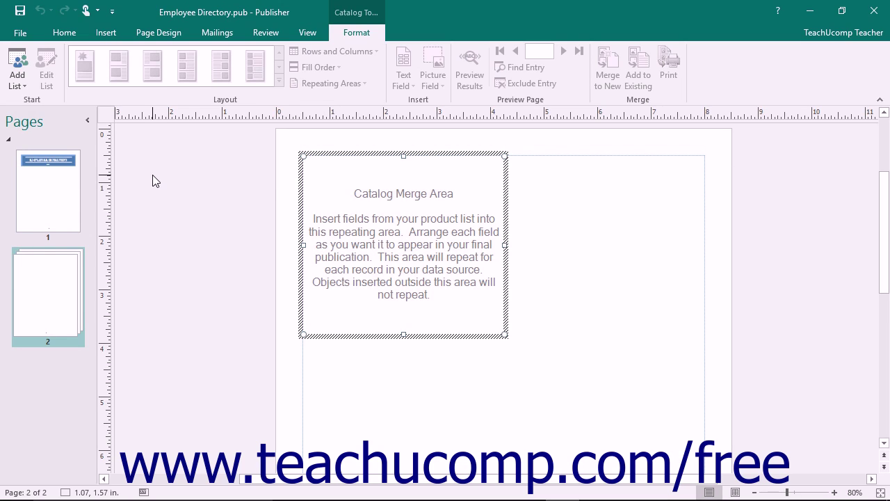
left_click(34, 286)
left_click(21, 82)
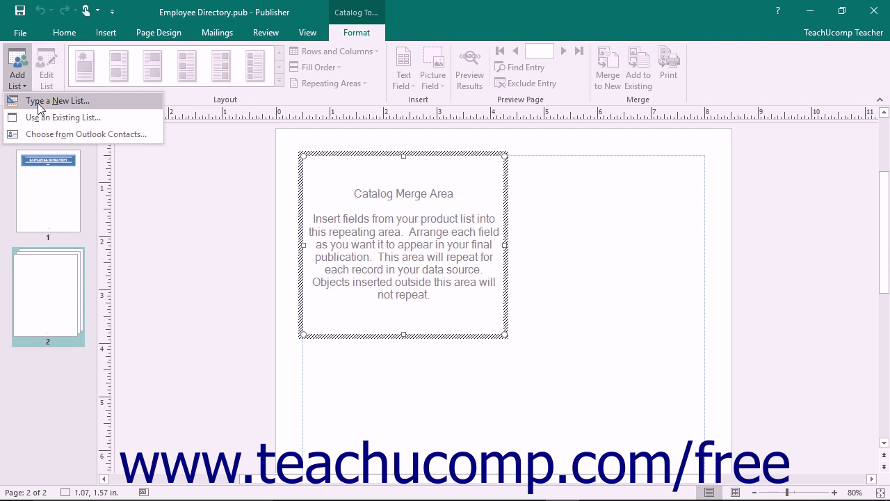
left_click(37, 102)
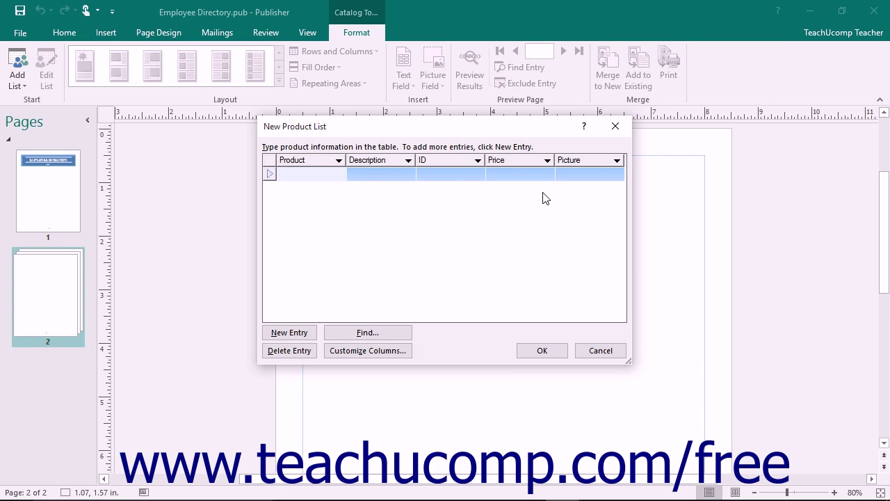
left_click(508, 342)
left_click(622, 349)
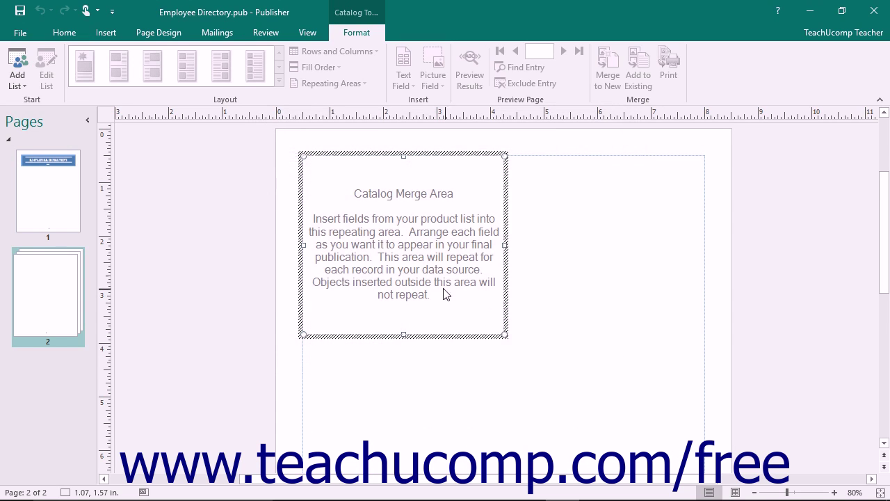
Use an existing list and open the xtreme database from the Documents folder.
left_click(19, 82)
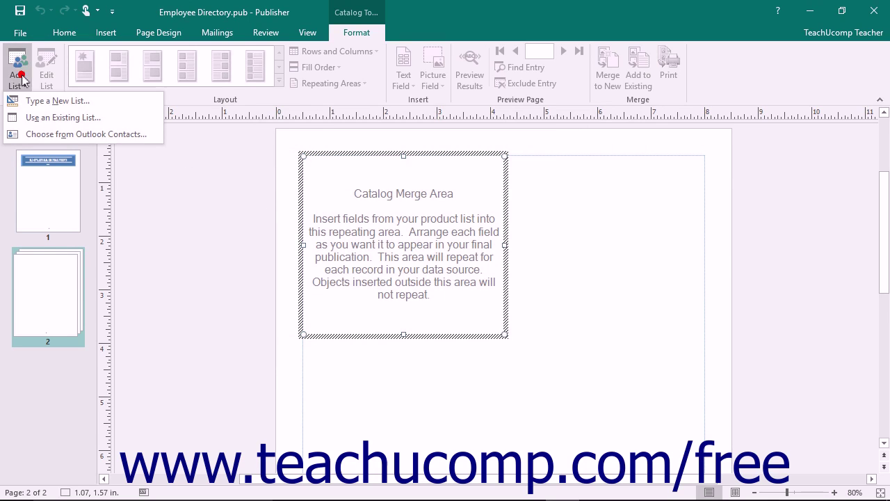
left_click(36, 117)
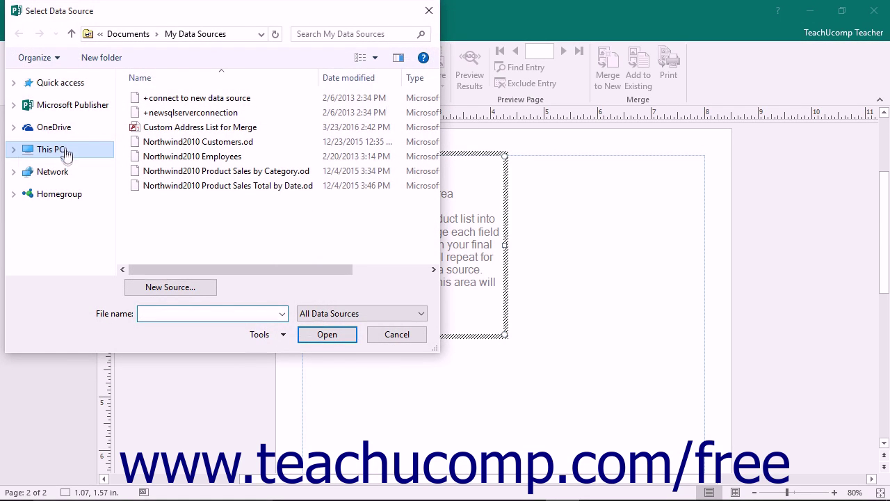
left_click(66, 153)
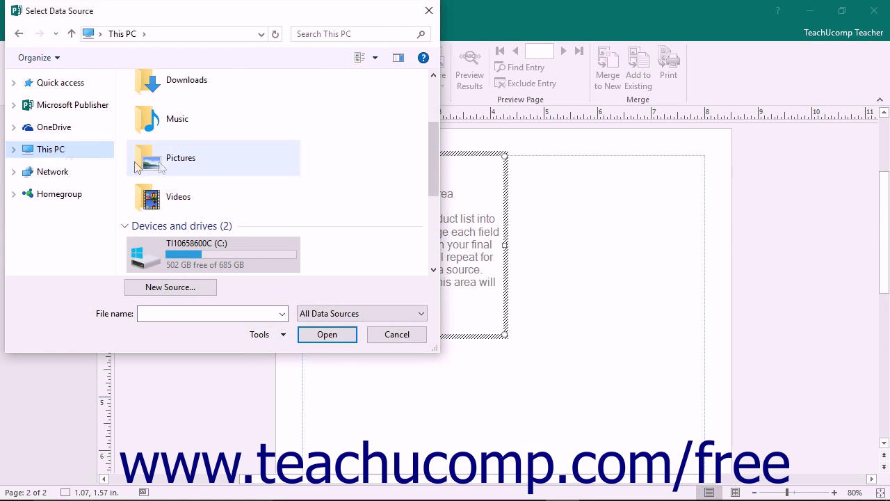
scroll(198, 124, "up", 2)
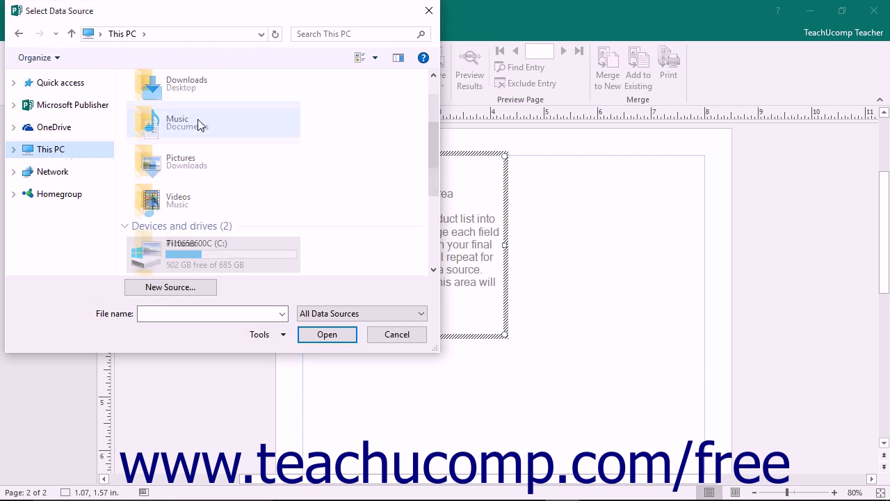
scroll(199, 124, "up", 3)
double_click(193, 161)
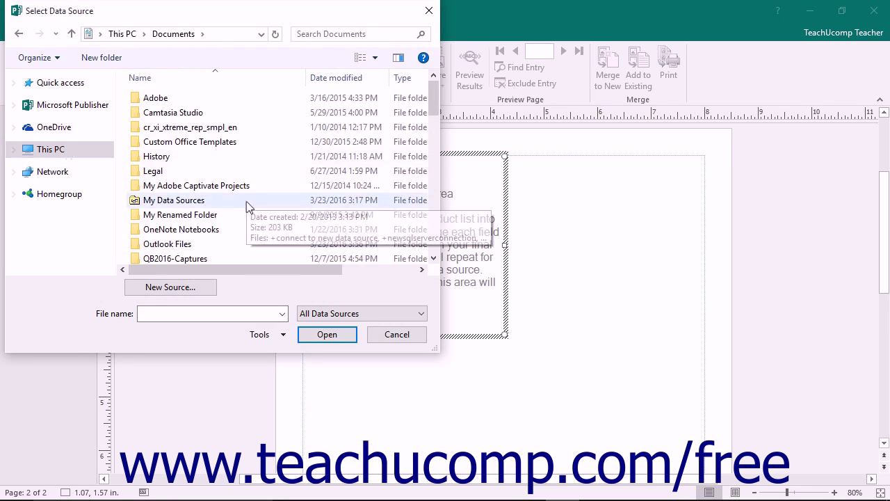
scroll(209, 229, "down", 10)
left_click(181, 256)
left_click(327, 336)
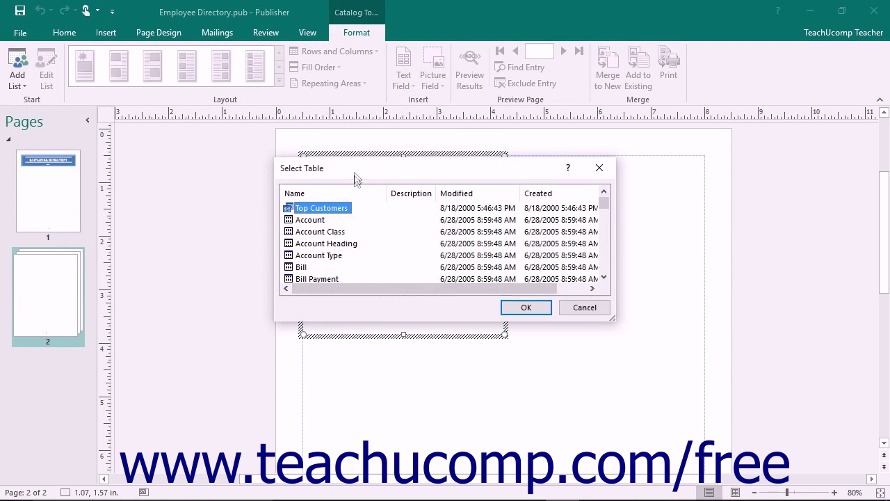
Choose the Employee table and accept it as the product list.
scroll(356, 243, "down", 3)
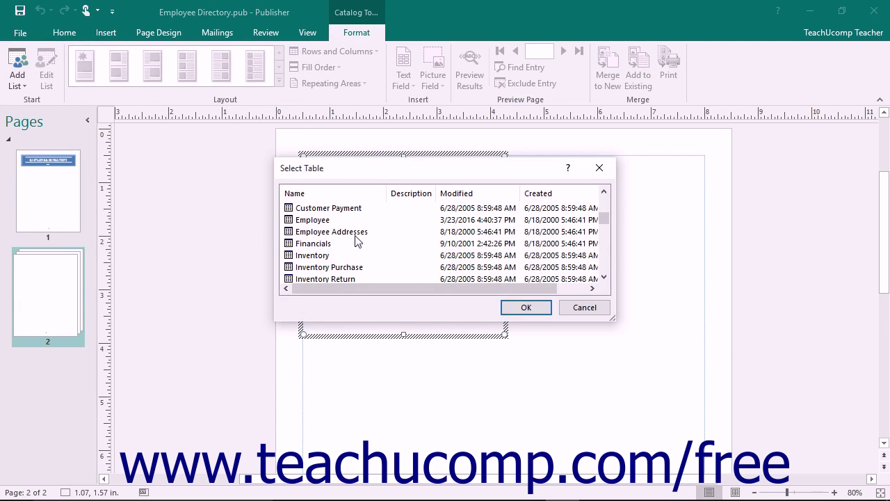
left_click(327, 219)
left_click(527, 307)
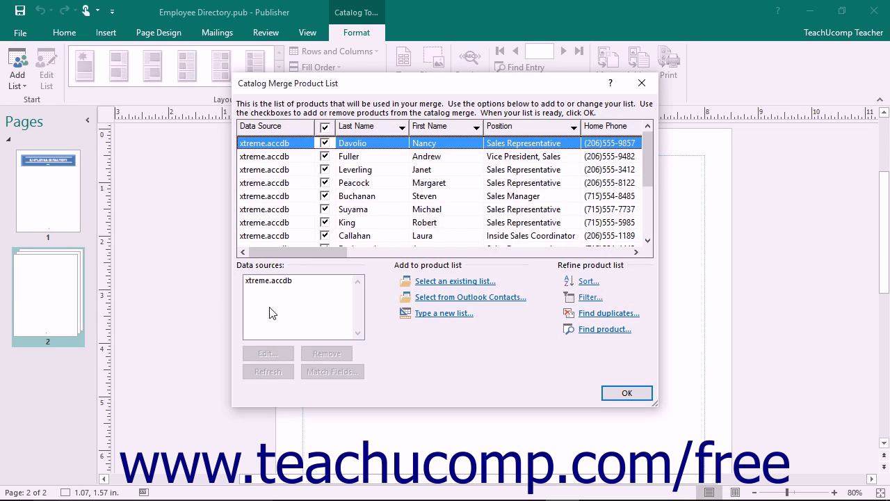
left_click(635, 393)
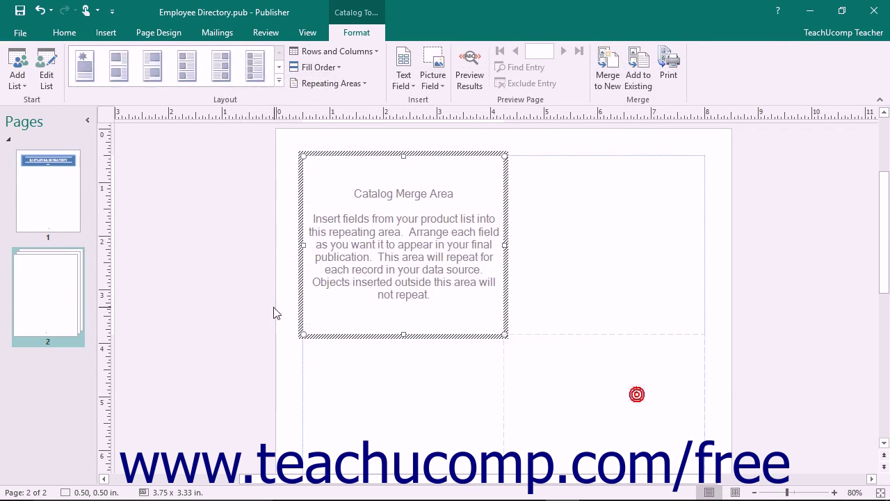
Import the Outlook Contacts folder as the merge list, confirming the Outlook profile.
left_click(17, 80)
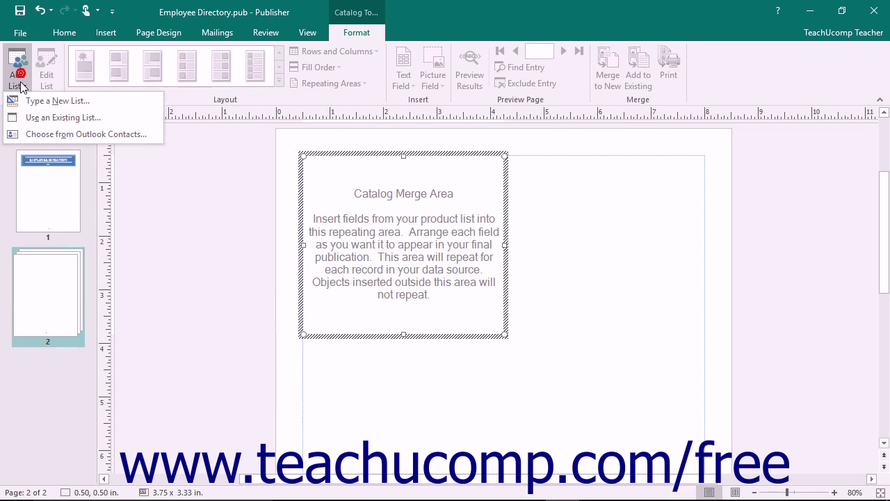
left_click(47, 134)
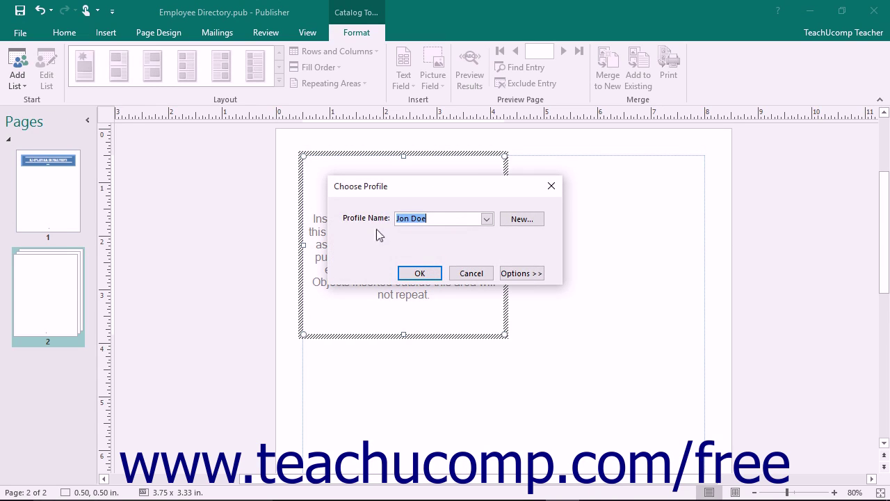
left_click(420, 273)
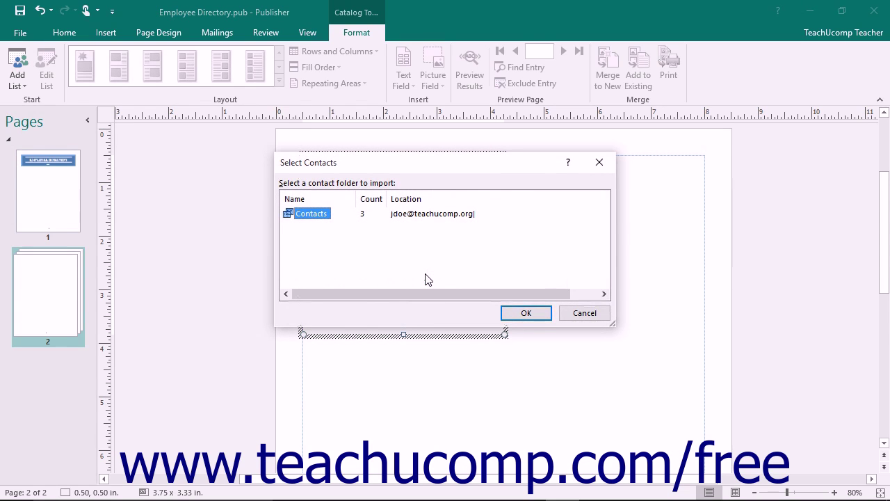
left_click(325, 219)
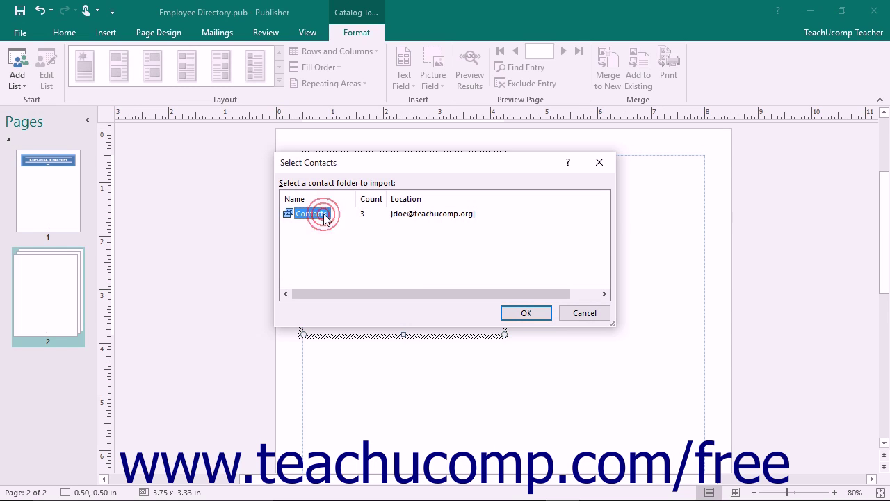
left_click(526, 314)
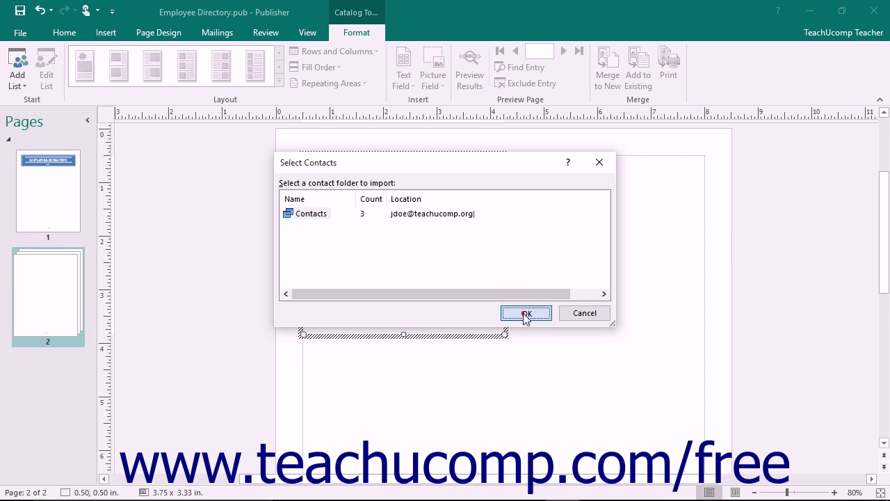
left_click(401, 273)
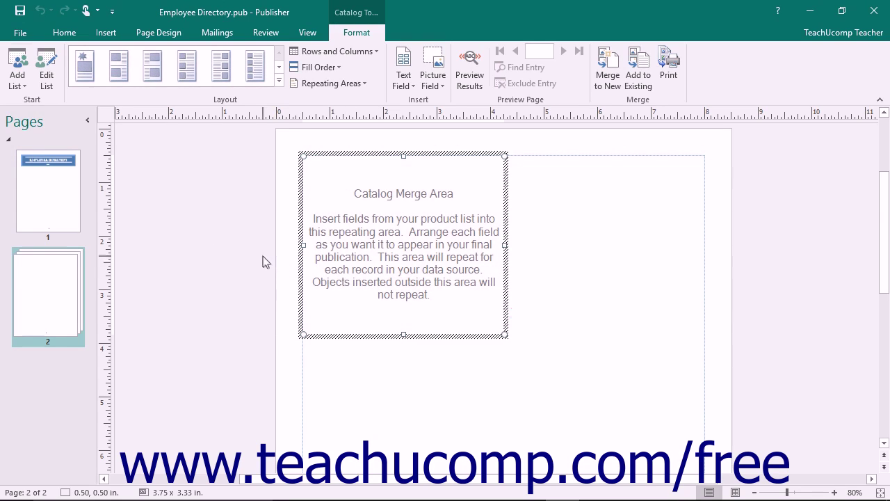
Switch the data source back to the xtreme database's employee table and accept it.
left_click(19, 78)
left_click(39, 118)
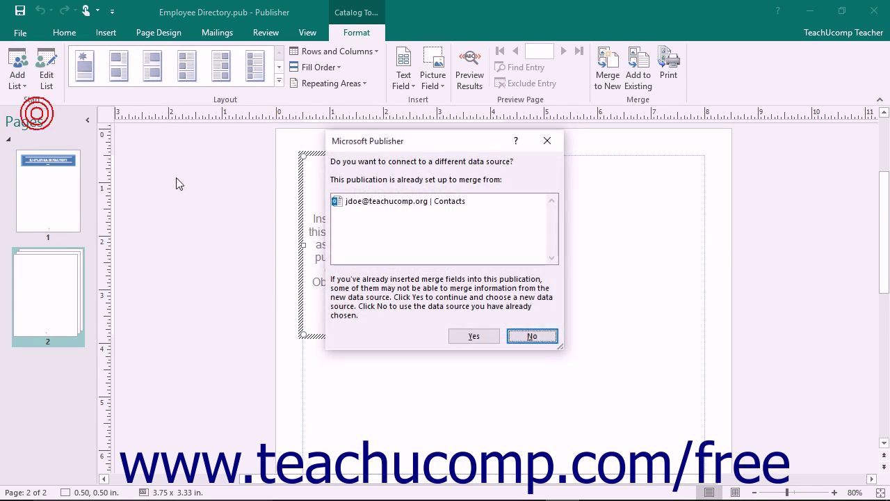
left_click(470, 333)
double_click(192, 252)
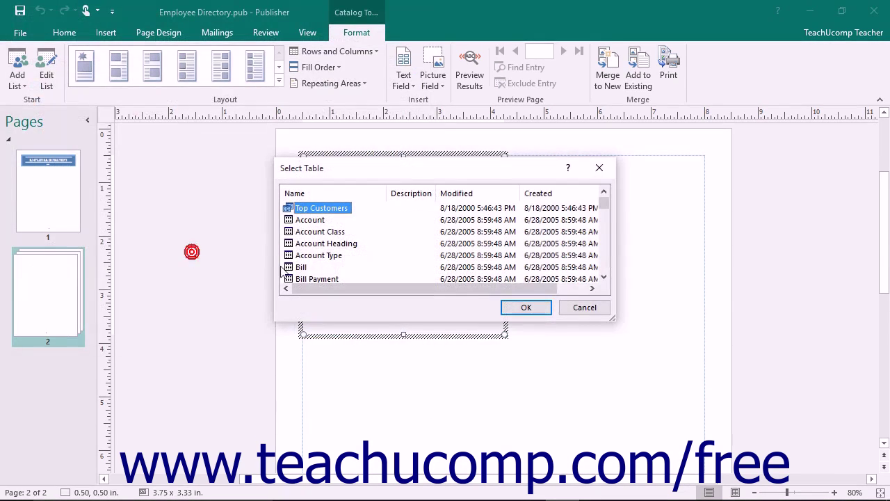
scroll(318, 258, "down", 2)
left_click(314, 256)
left_click(526, 308)
left_click(627, 393)
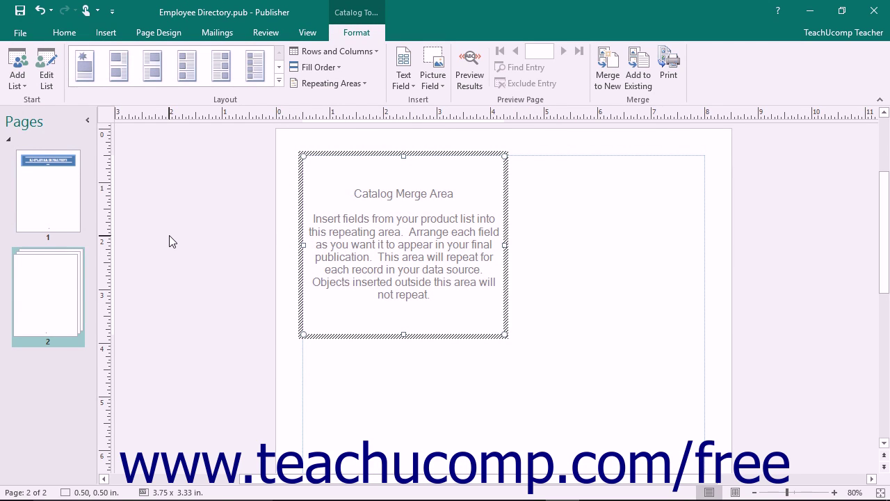
Sort the employee list by Last Name, then First Name, keeping all records included.
left_click(53, 81)
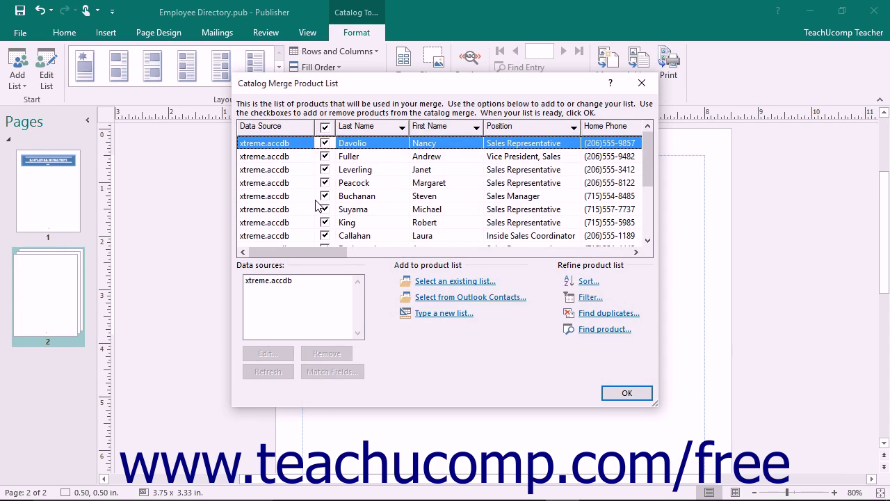
left_click(325, 128)
left_click(325, 128)
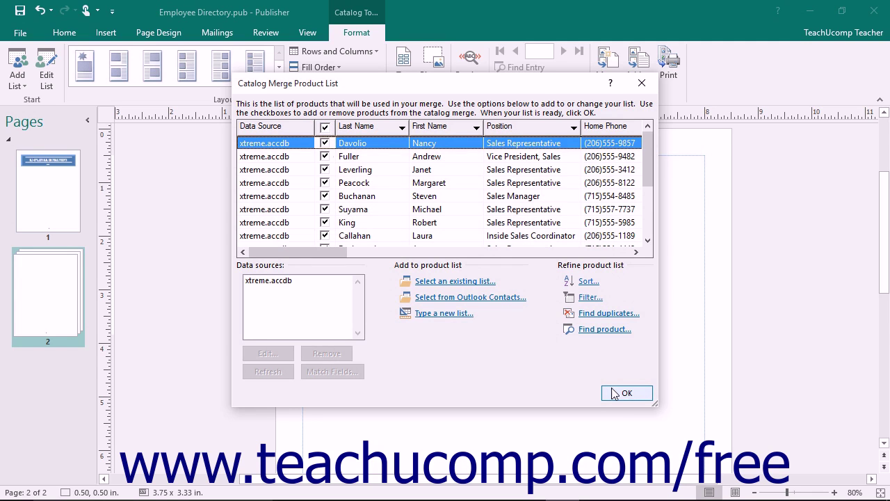
left_click(586, 281)
left_click(438, 56)
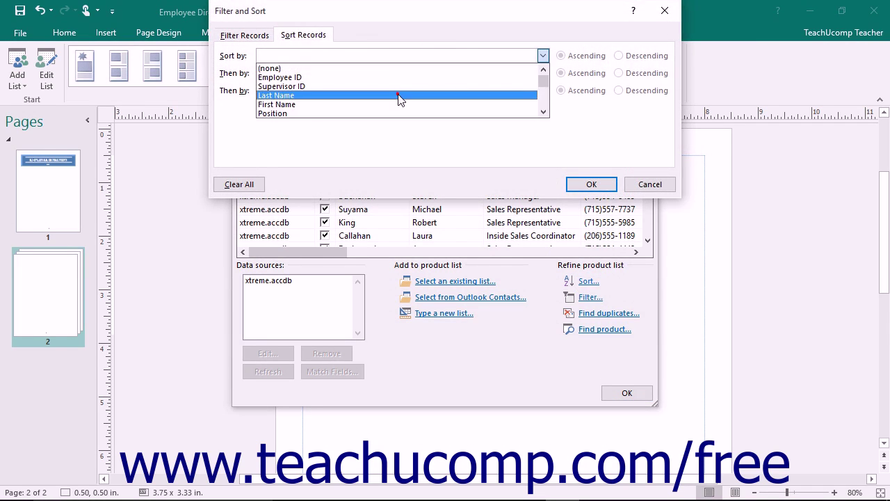
left_click(399, 95)
left_click(542, 74)
left_click(476, 122)
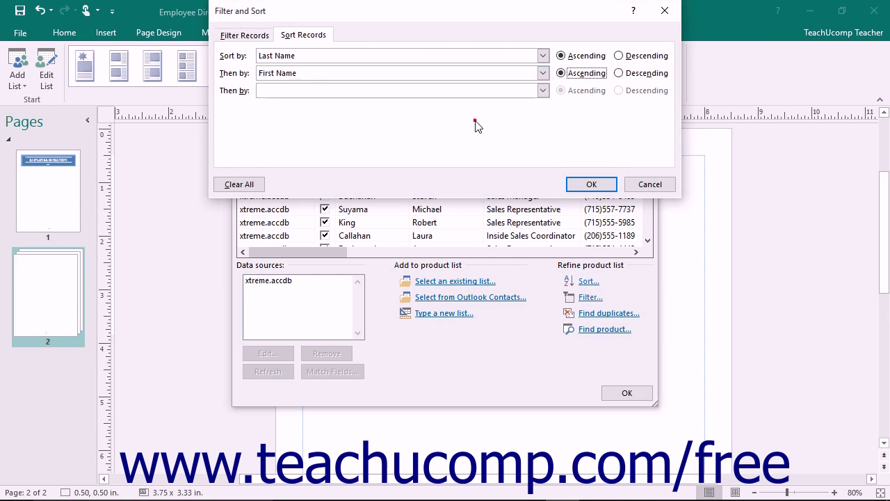
left_click(588, 184)
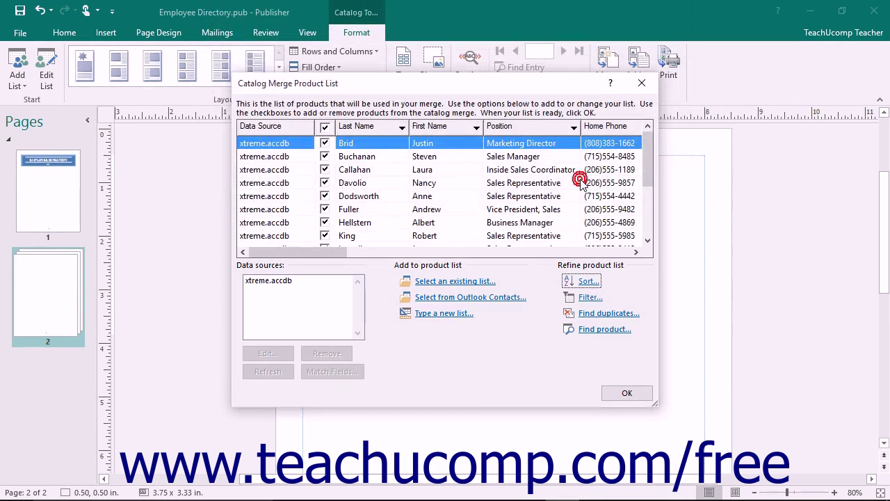
left_click(626, 393)
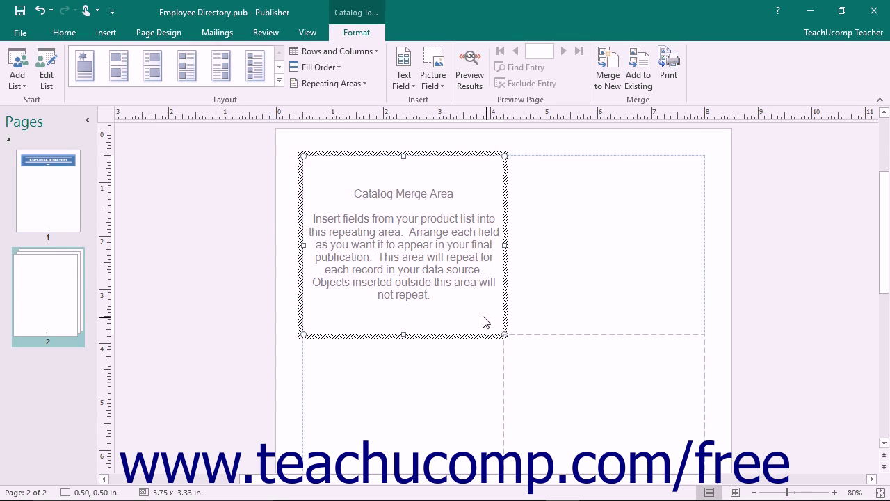
Apply the fourth picture-and-text layout and move the price box to the bottom row.
left_click(198, 63)
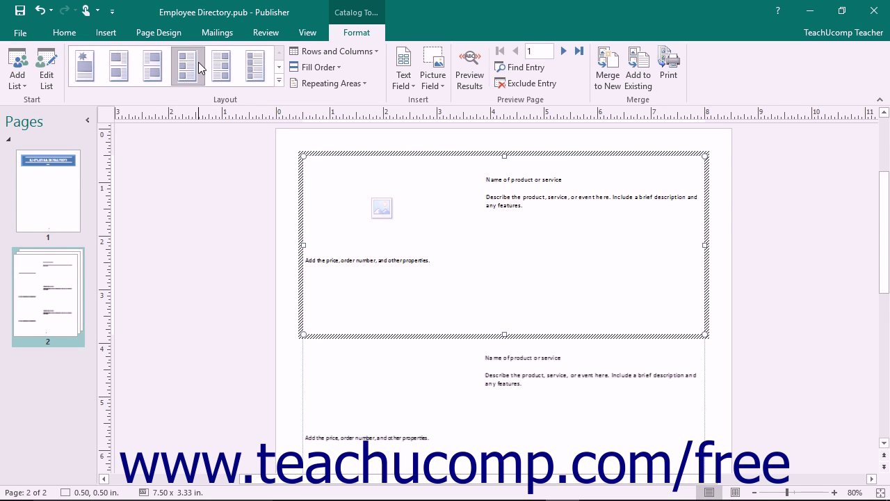
left_click(410, 258)
left_click_drag(381, 274, 382, 308)
Stretch the picture placeholder taller and extend the description box up to the top.
left_click(380, 223)
left_click_drag(383, 174, 383, 159)
left_click_drag(384, 245, 383, 305)
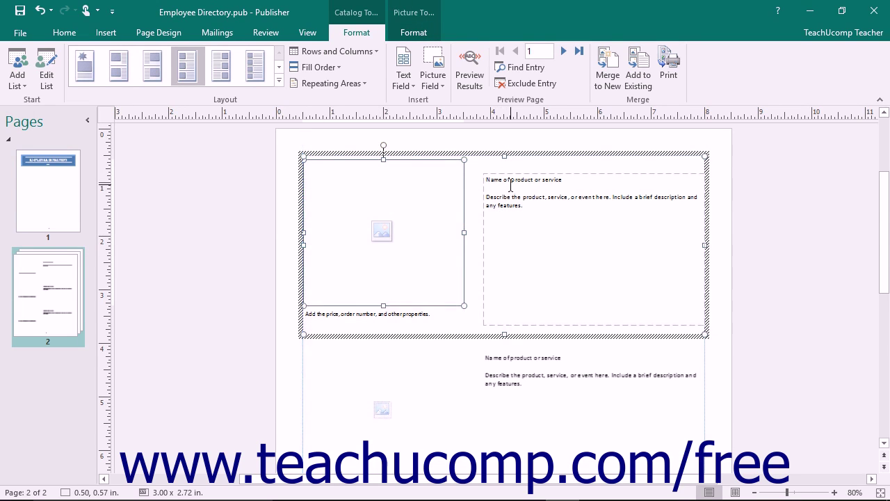
left_click(509, 181)
left_click_drag(594, 174, 595, 159)
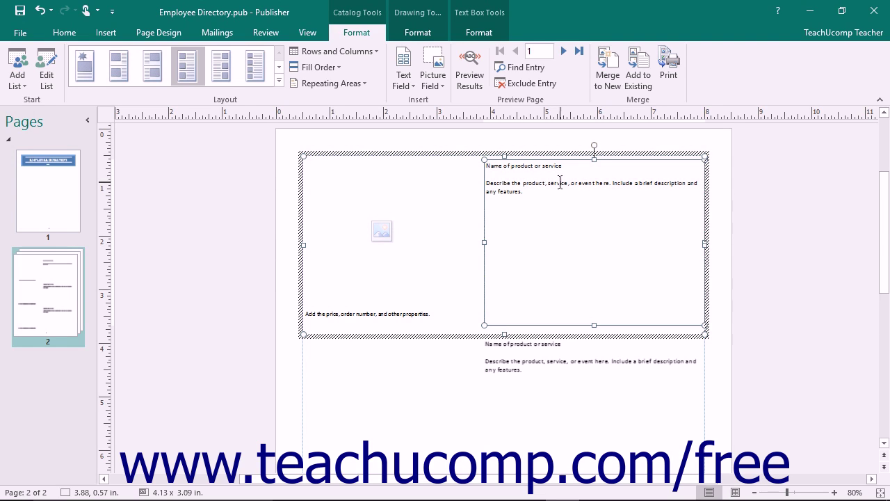
left_click(376, 52)
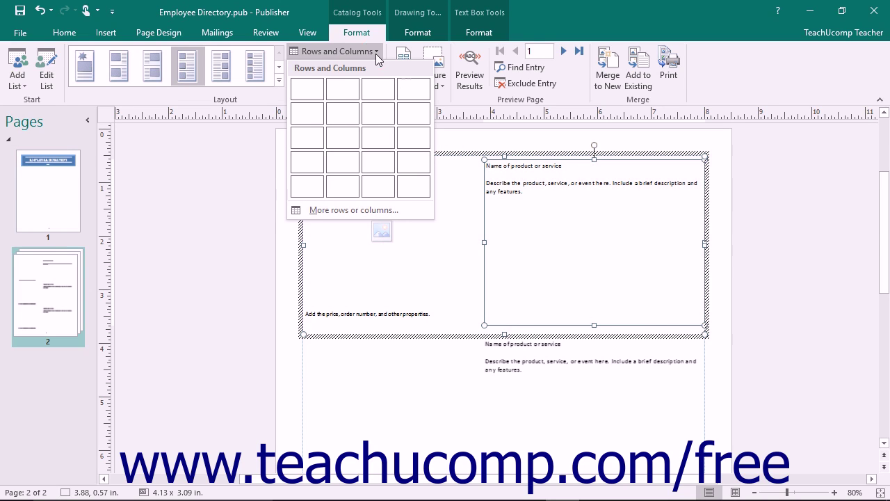
left_click(375, 53)
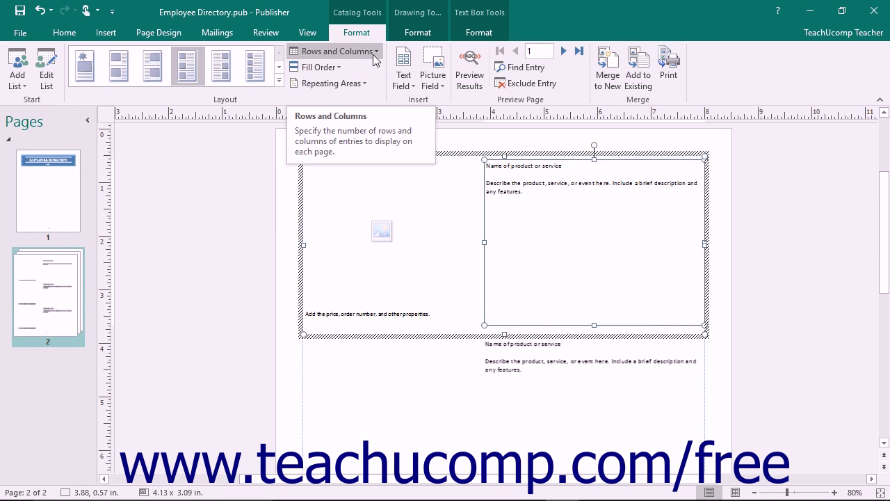
left_click(341, 67)
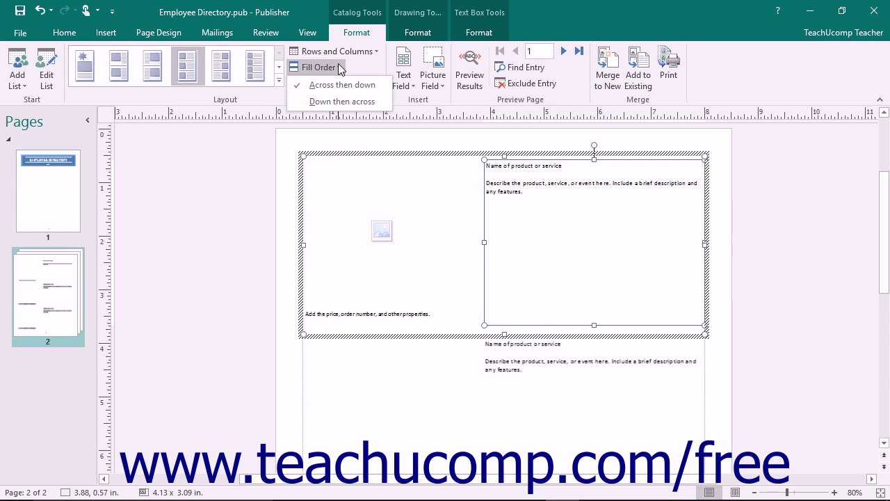
left_click(338, 65)
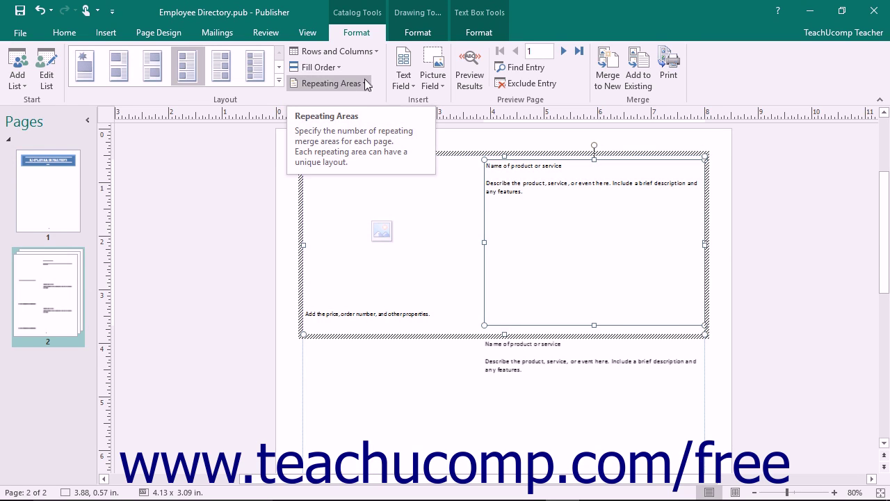
left_click(365, 84)
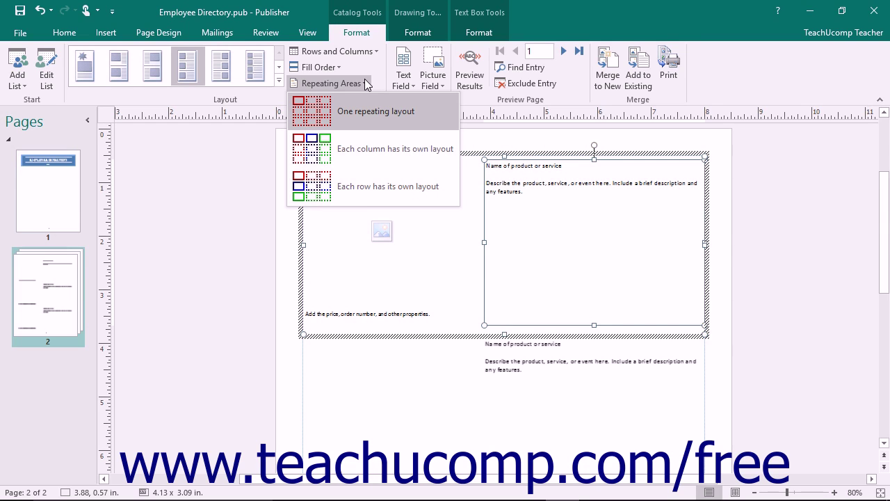
left_click(364, 84)
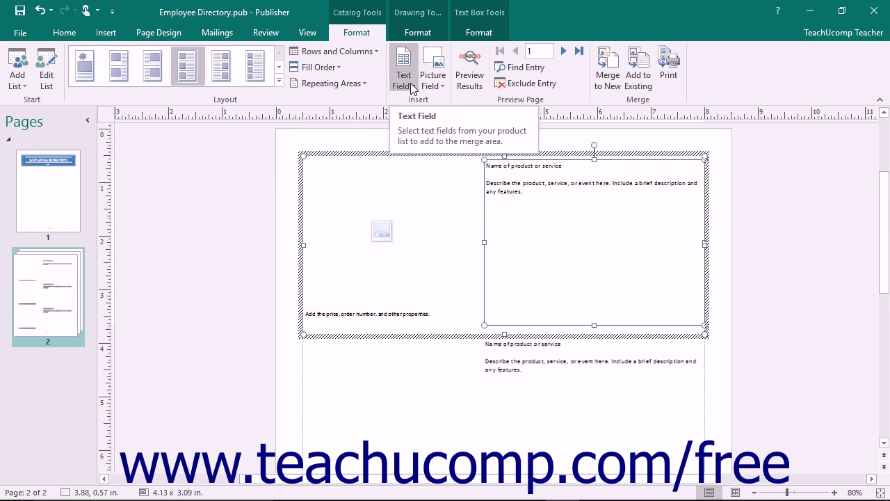
Replace the price placeholder under the picture with the Position field.
left_click(397, 314)
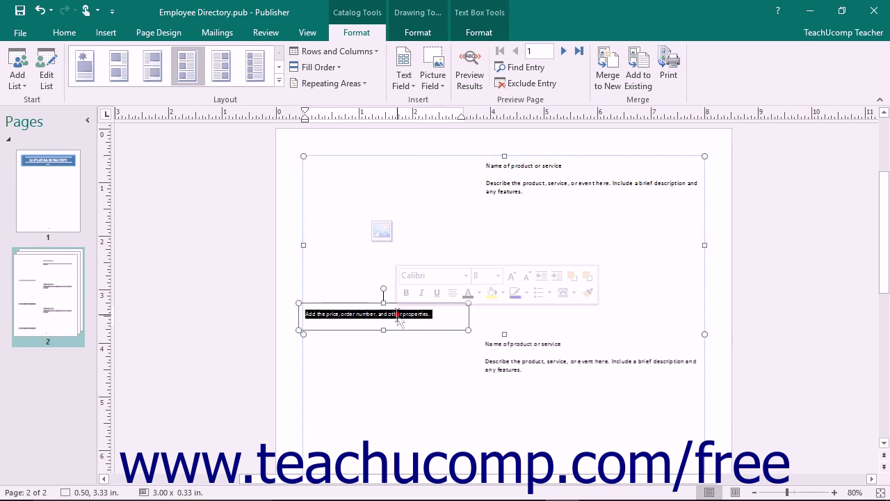
left_click(409, 83)
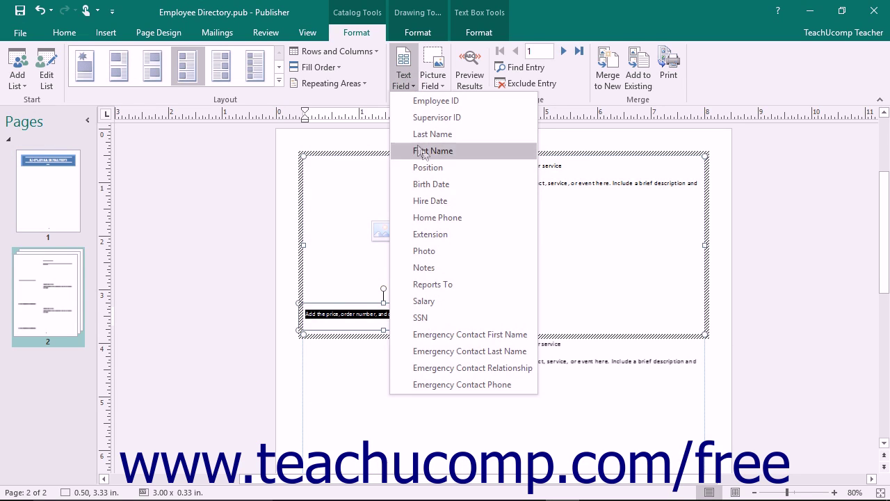
left_click(426, 167)
Replace the product name heading with the First Name field, inserted twice.
left_click(567, 166)
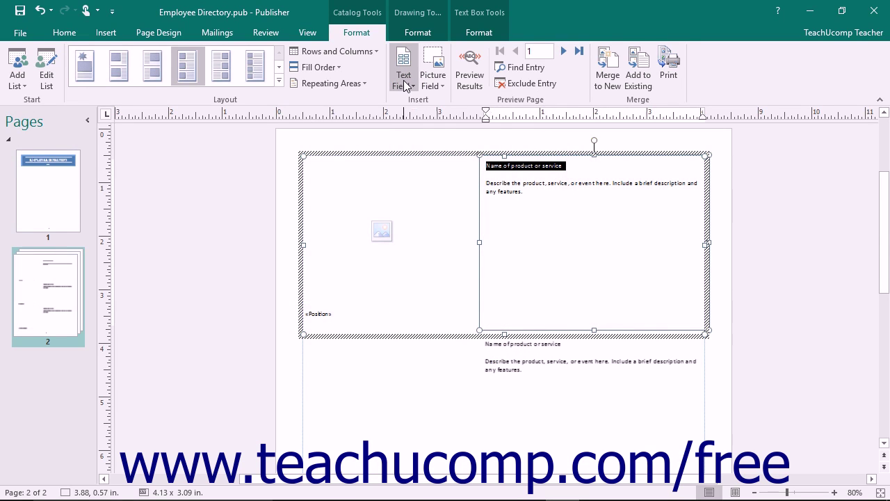
left_click(405, 84)
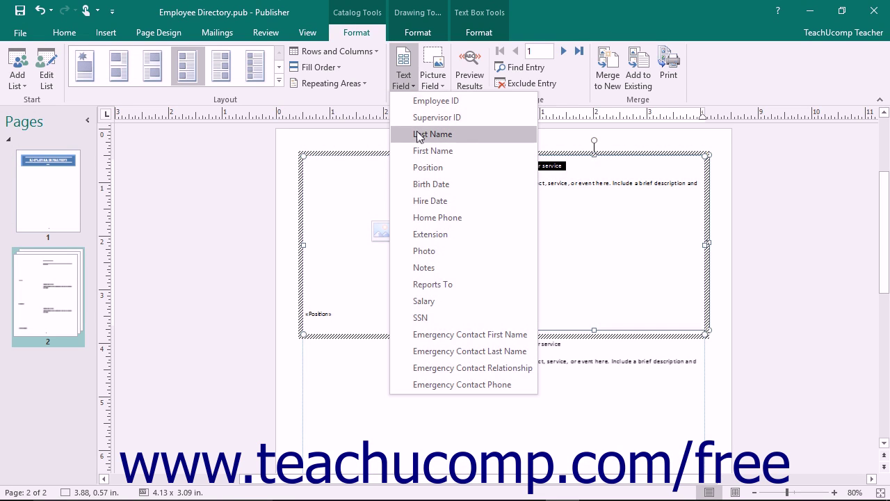
left_click(417, 150)
left_click(405, 79)
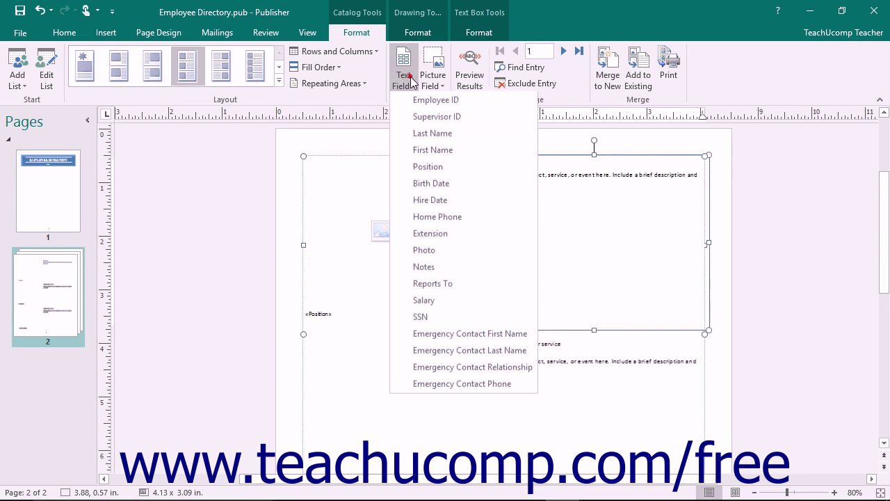
left_click(417, 150)
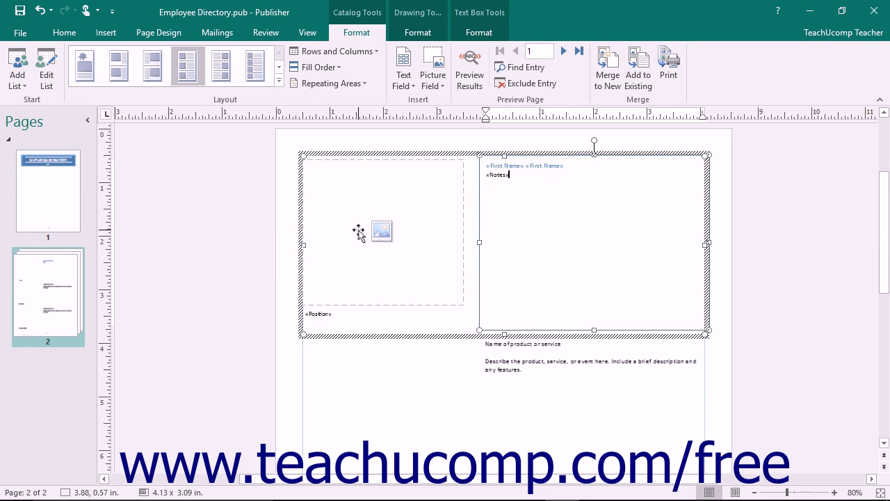
left_click(385, 231)
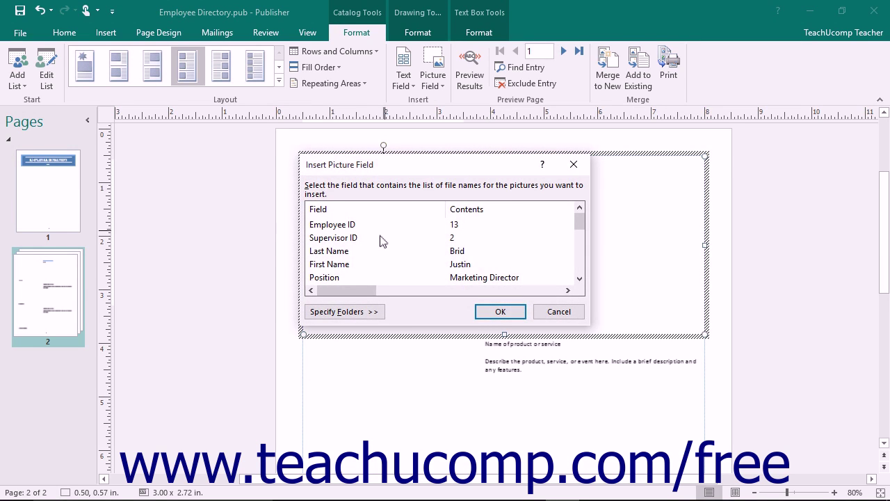
Link the picture placeholder to the Photo field.
scroll(381, 240, "down", 1)
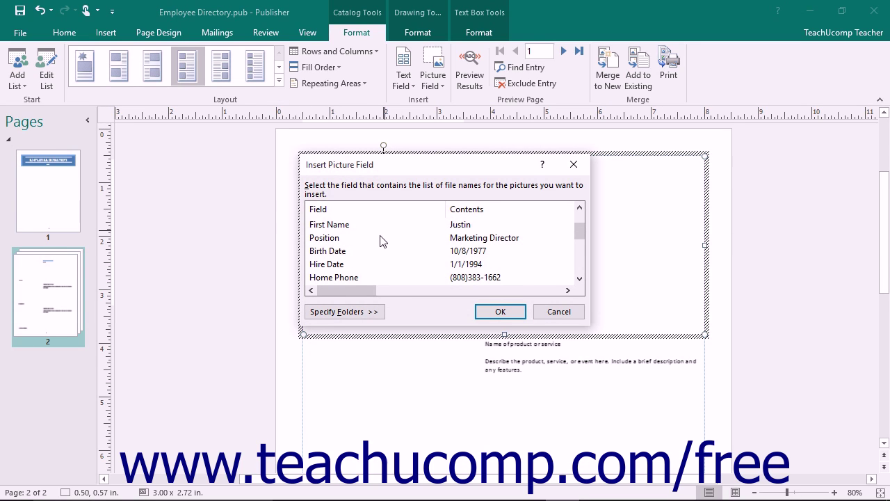
scroll(381, 241, "down", 1)
left_click(367, 263)
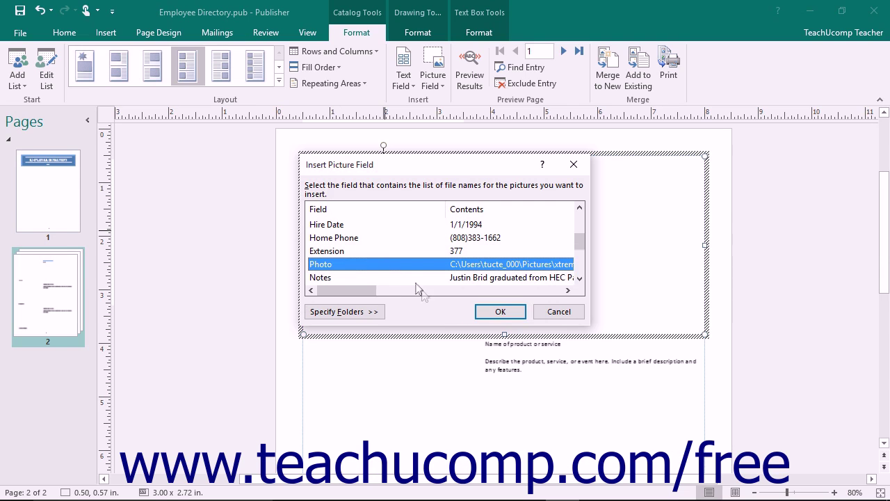
left_click(488, 311)
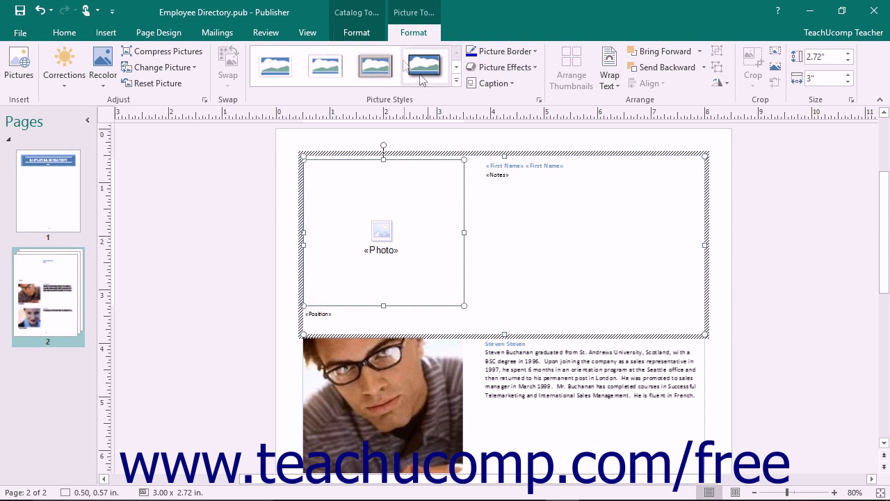
left_click(369, 33)
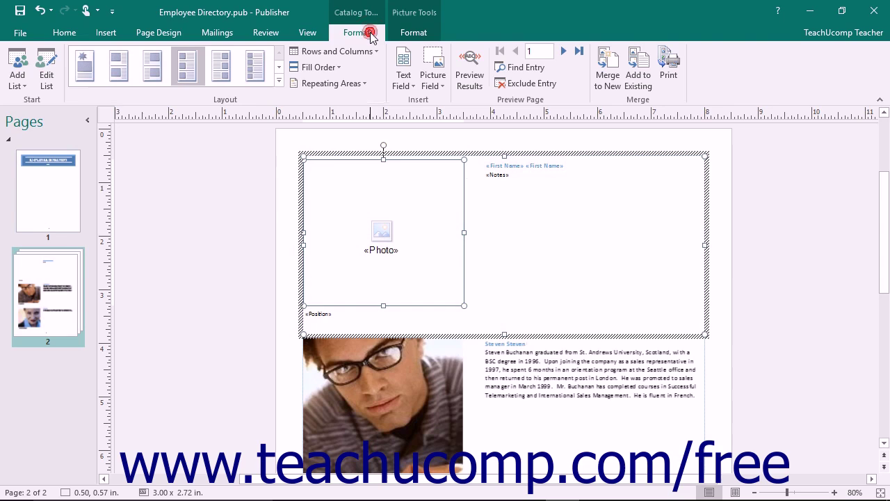
Insert another Photo picture field and check the small placeholder's picture settings.
left_click(431, 78)
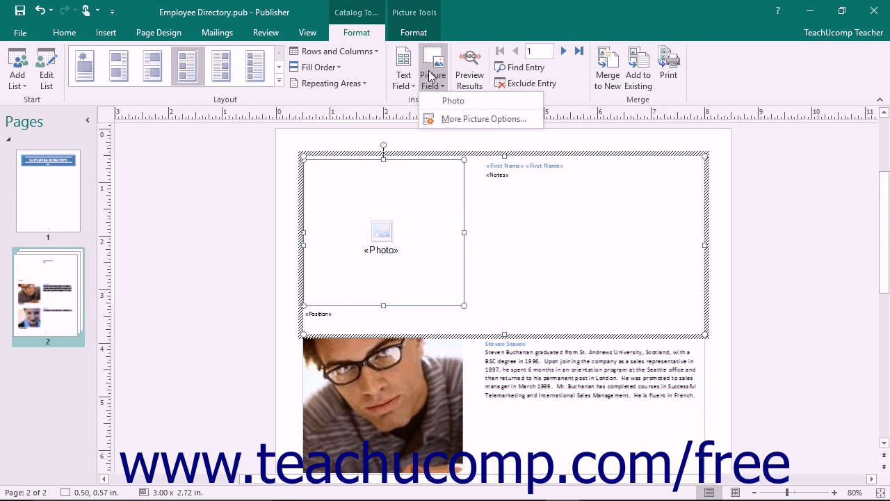
left_click(450, 101)
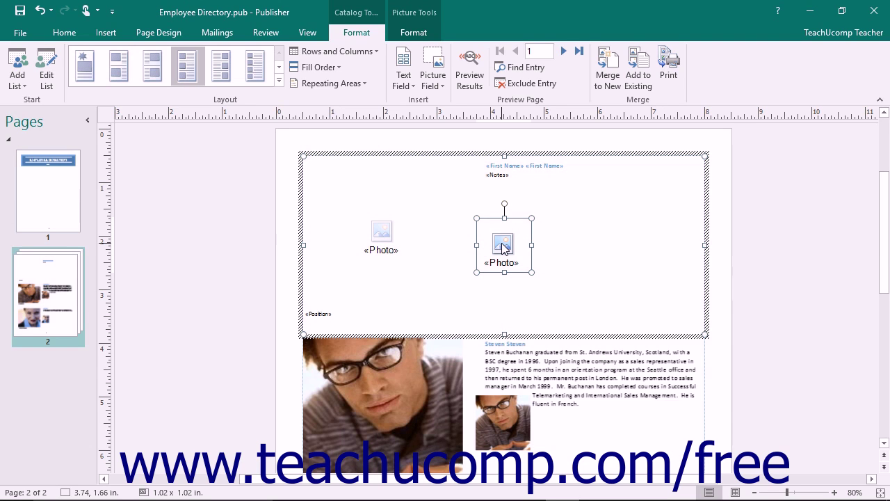
left_click(503, 245)
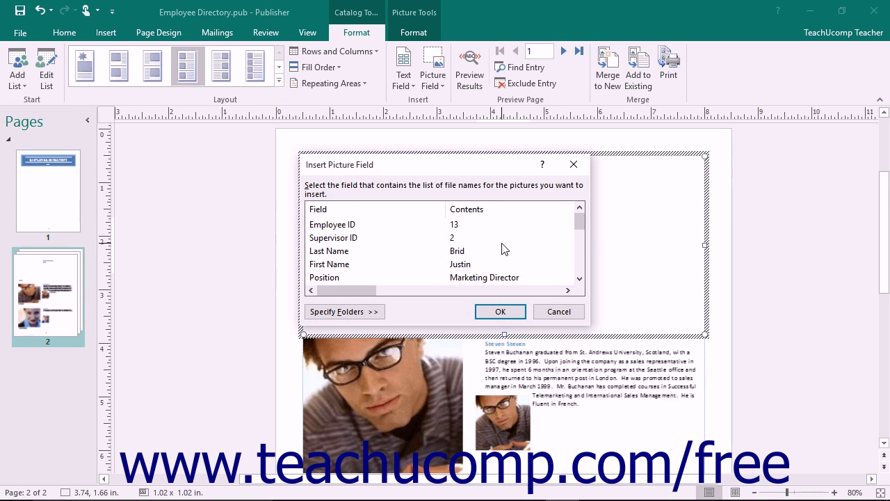
left_click(409, 167)
left_click(559, 311)
Open More Picture Options for the large Photo placeholder.
left_click(434, 244)
left_click(431, 86)
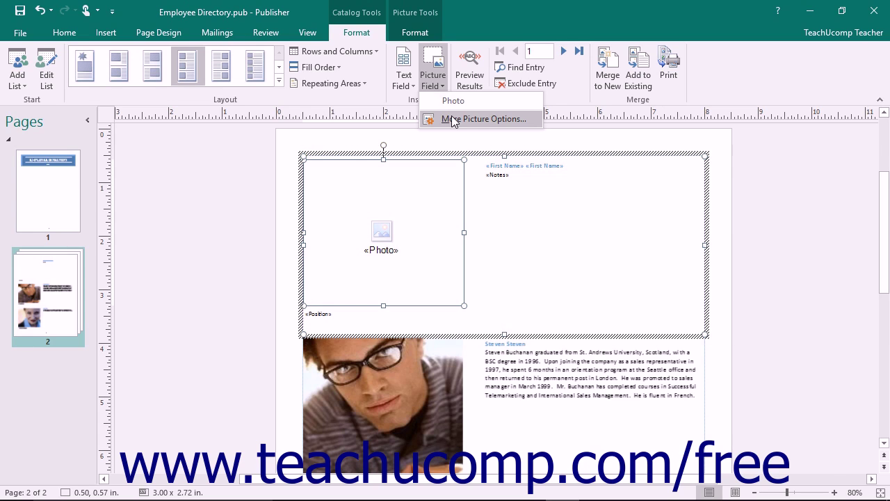
left_click(454, 119)
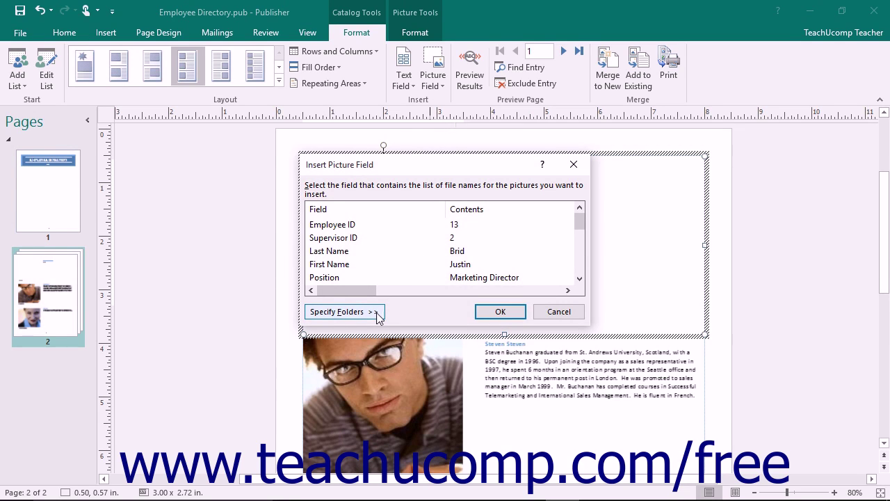
Add This PC > Pictures > xtreme employee photos to the Photo field's search folders.
left_click(341, 312)
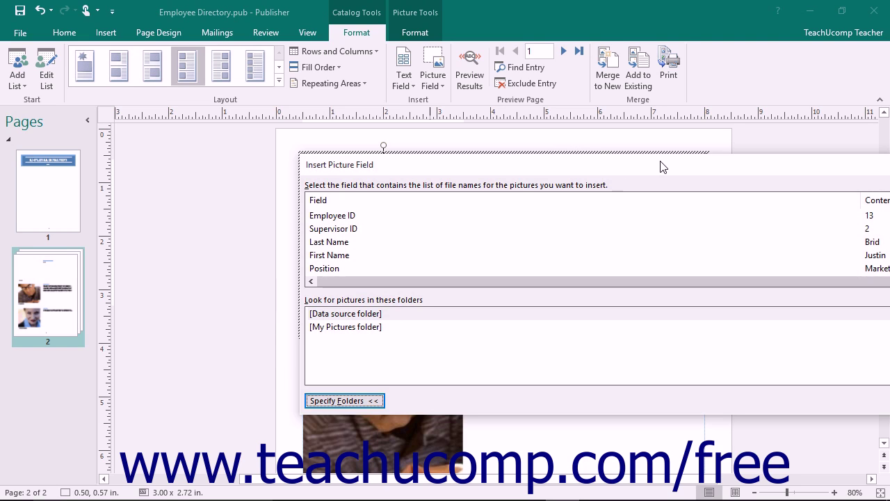
left_click_drag(660, 165, 35, 153)
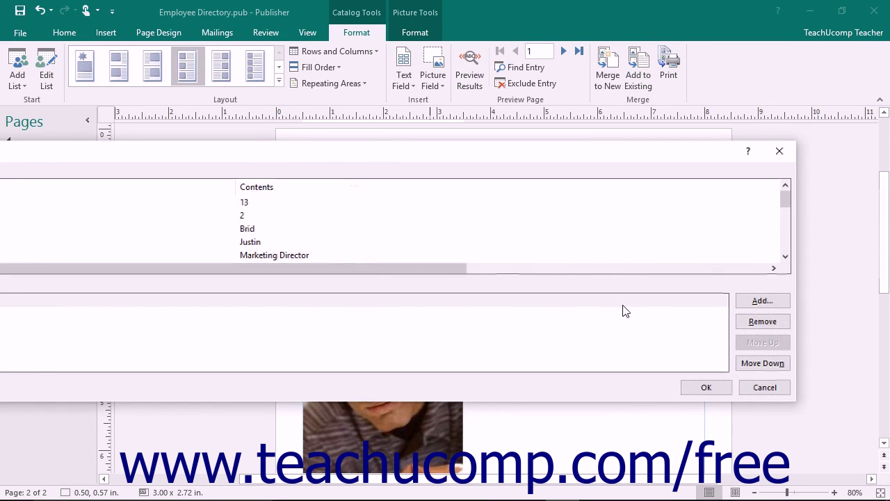
left_click(763, 301)
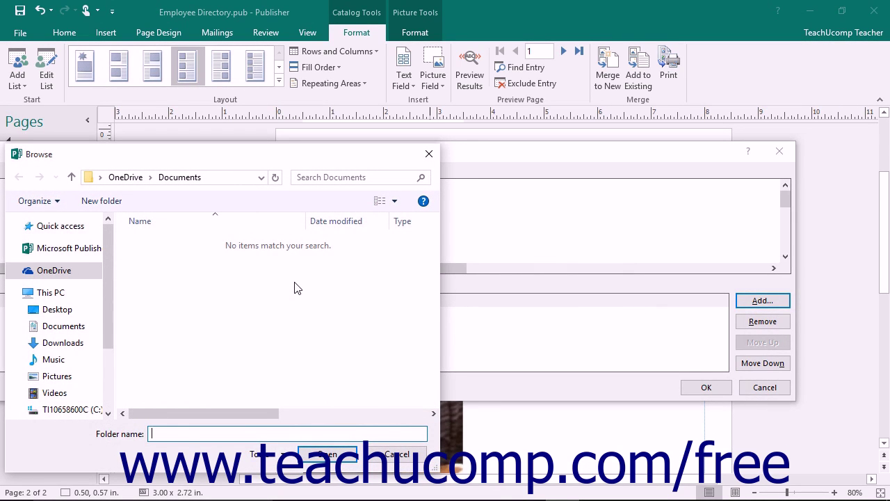
left_click(61, 293)
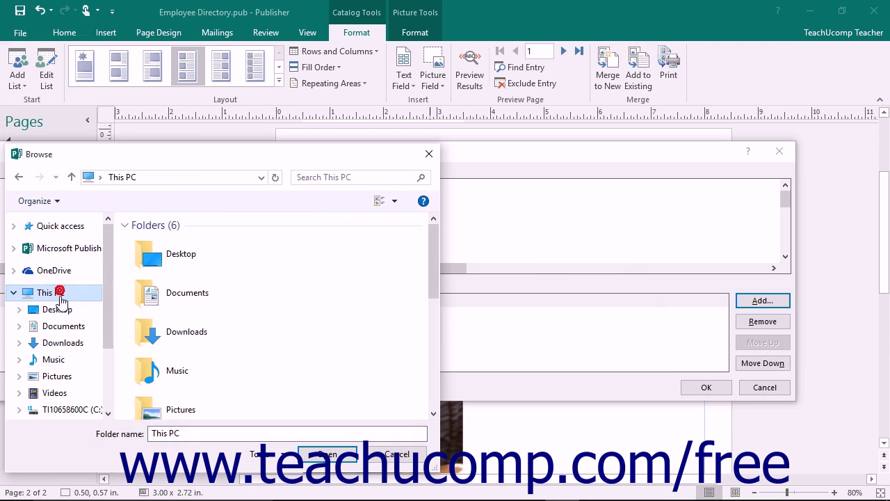
left_click(59, 377)
scroll(278, 334, "down", 3)
left_click(329, 385)
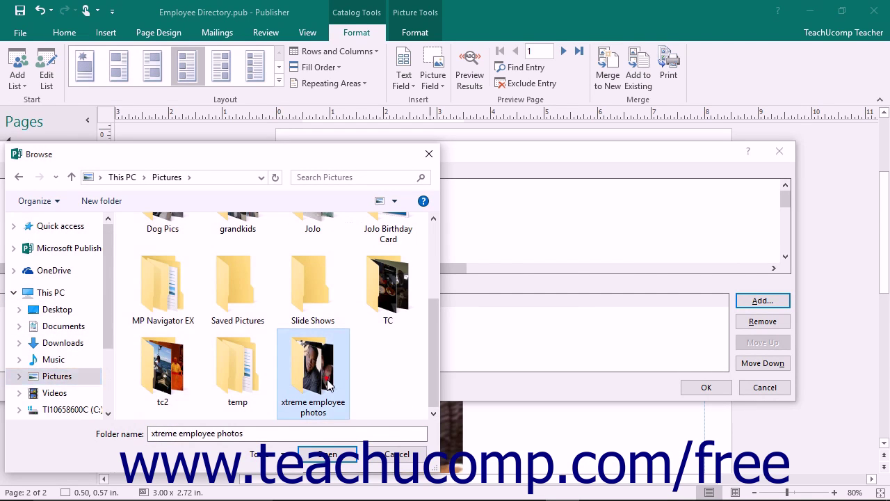
left_click(328, 455)
left_click_drag(69, 155, 569, 153)
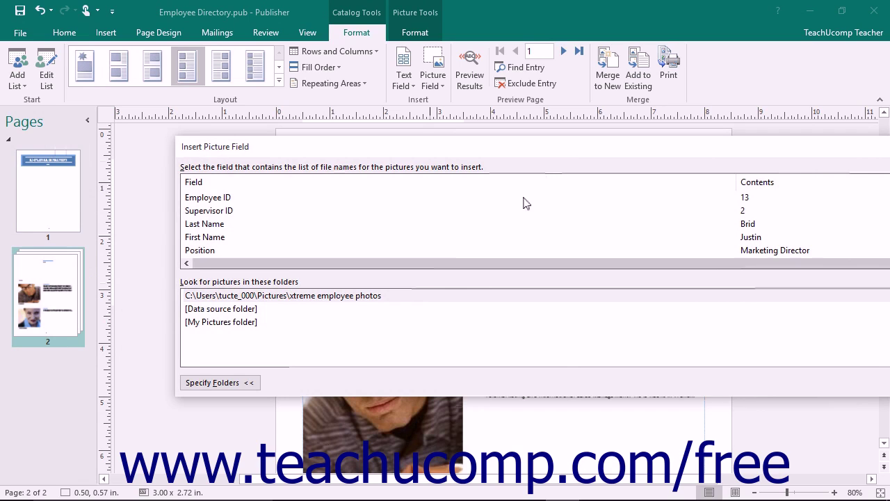
Confirm the Photo field and folder settings, then preview the merged employee records.
left_click(253, 322)
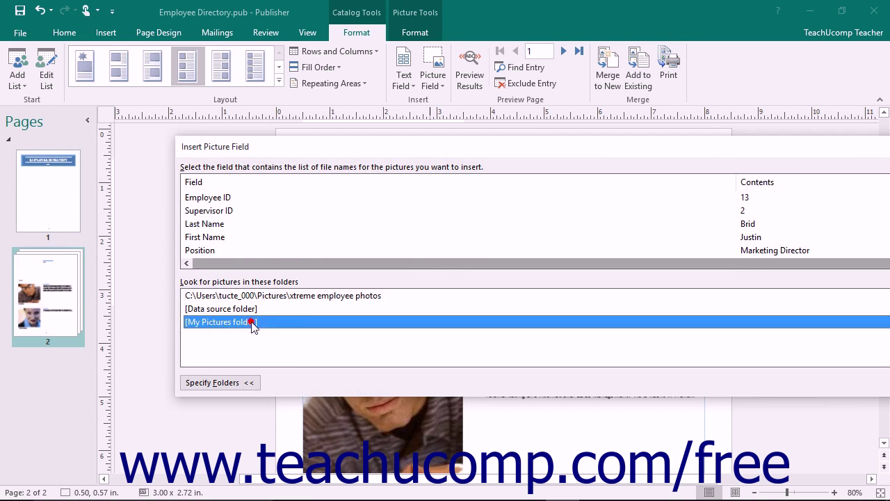
left_click(255, 311)
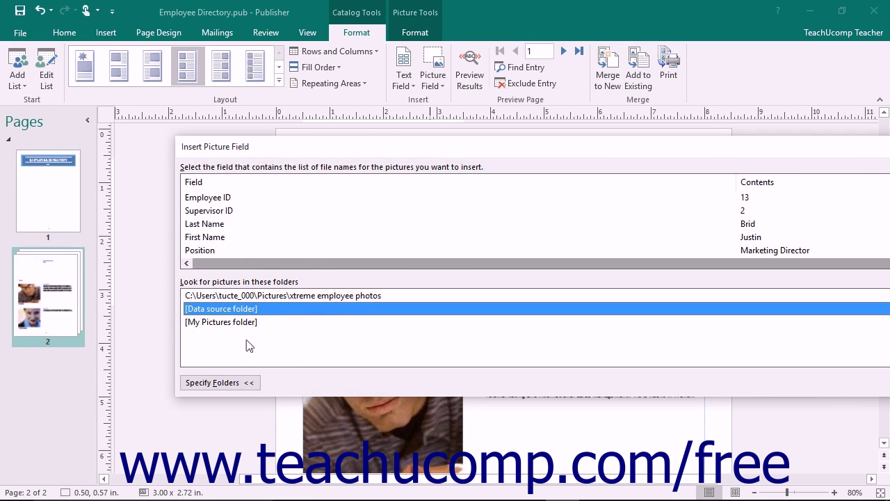
left_click(234, 381)
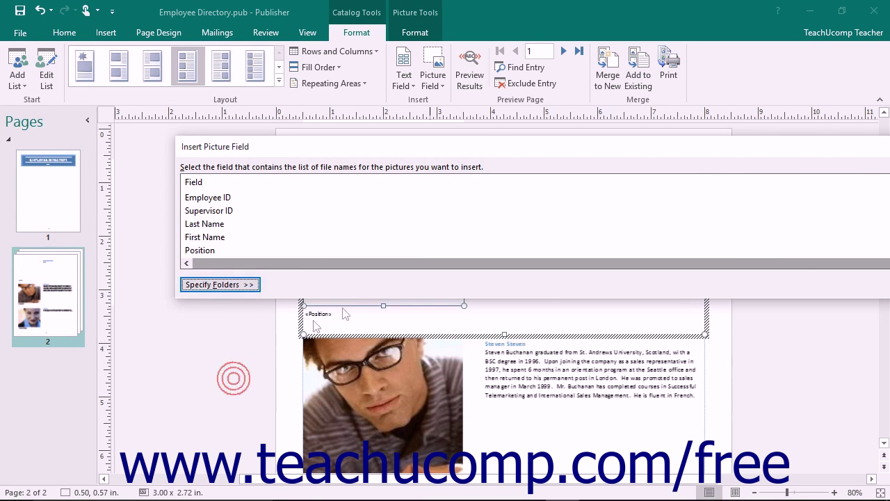
left_click_drag(863, 150, 272, 162)
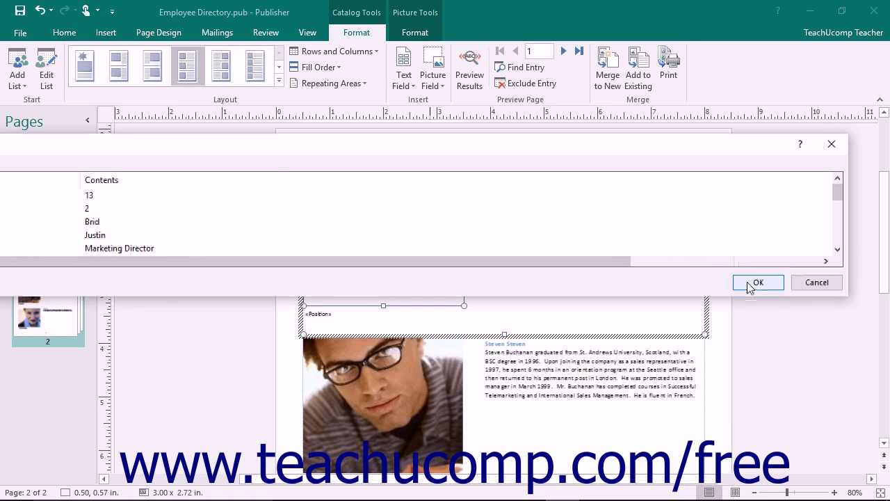
left_click(757, 283)
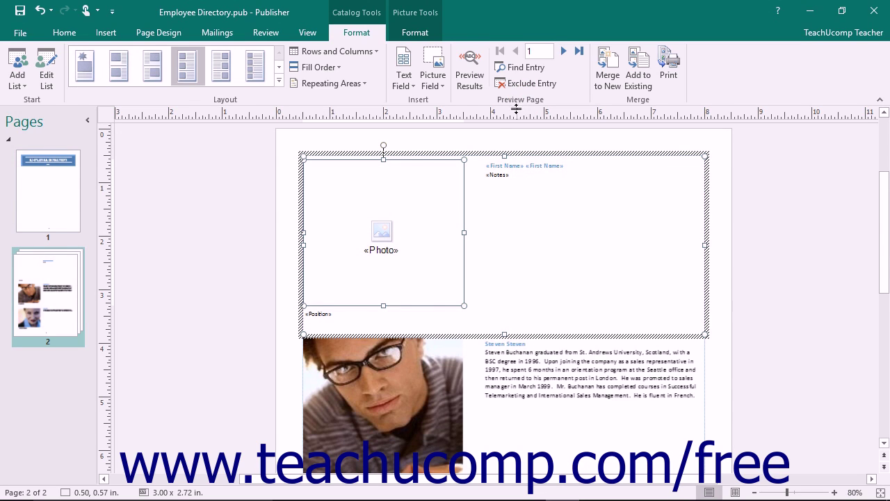
left_click(475, 69)
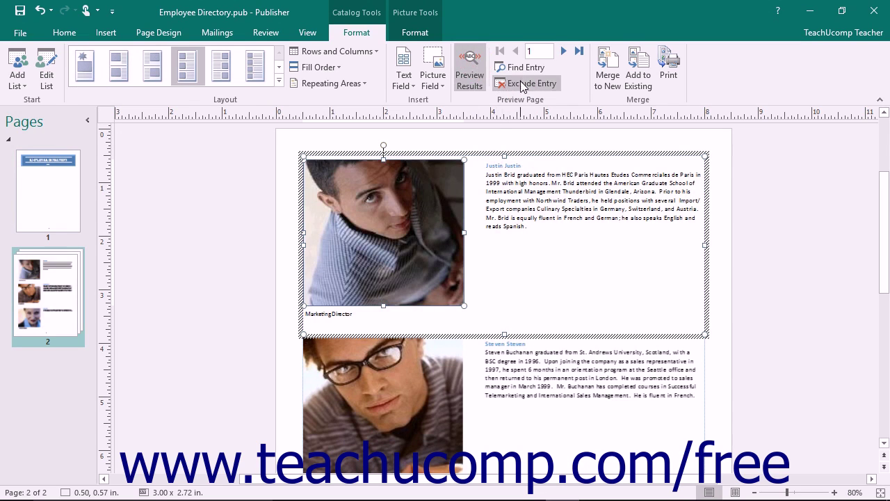
Preview the merged employee records through catalog page 3, then turn the preview off.
left_click(526, 54)
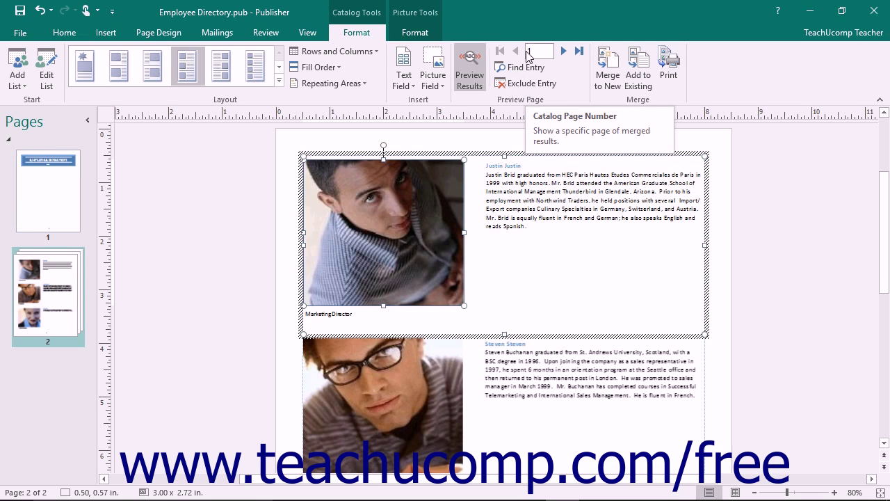
left_click(564, 53)
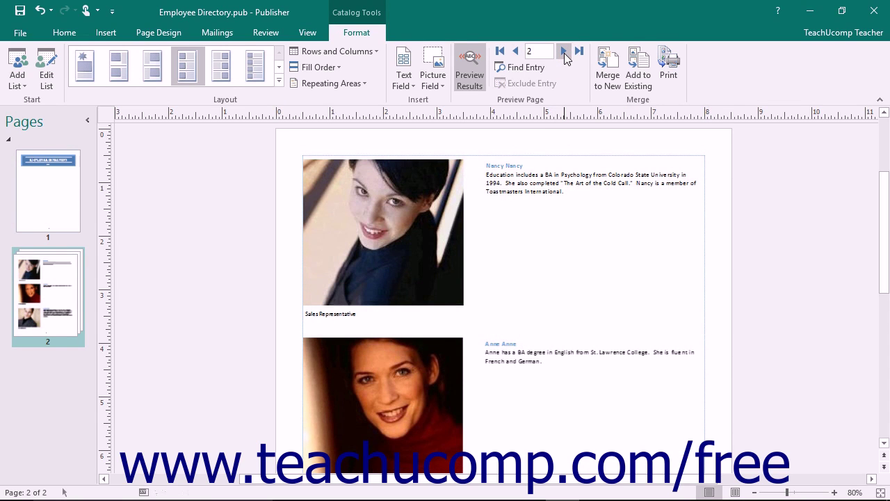
left_click(565, 52)
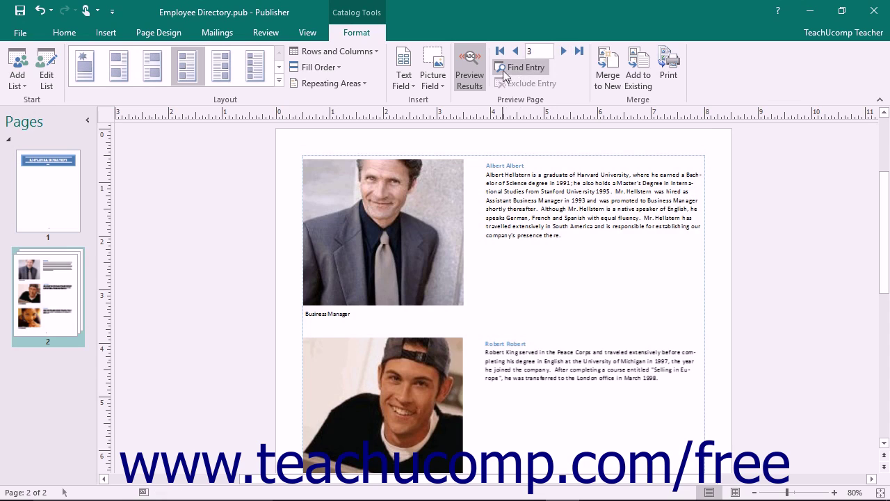
left_click(471, 63)
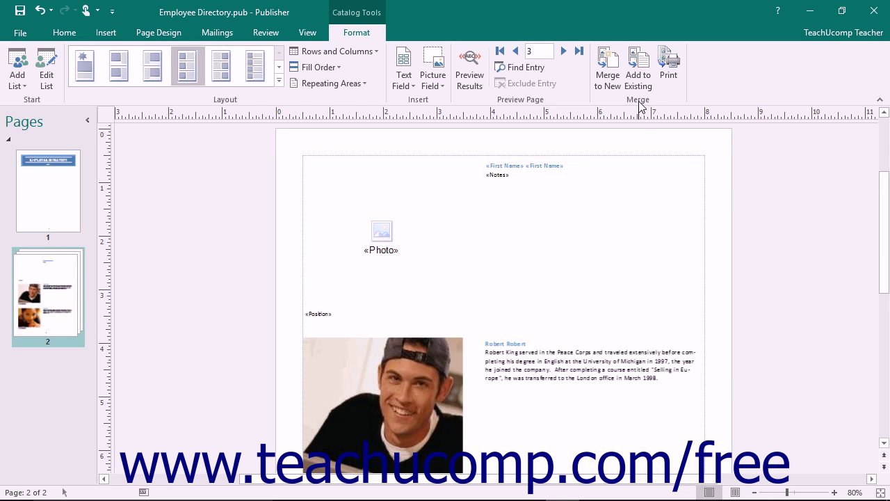
left_click(607, 79)
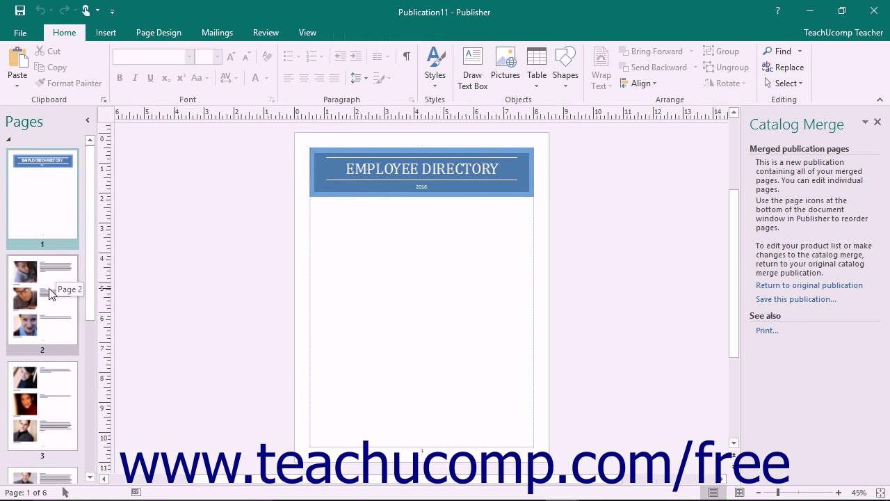
left_click(48, 288)
left_click(42, 397)
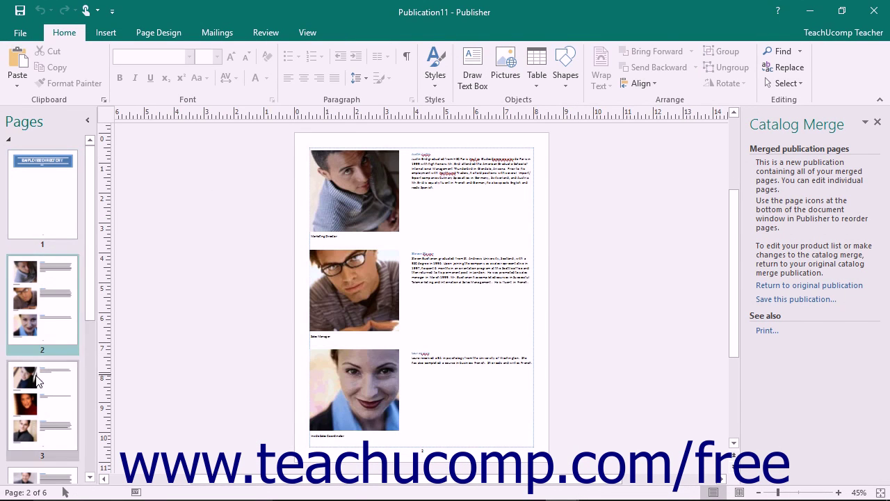
left_click(49, 230)
key("alt+F4")
left_click(463, 274)
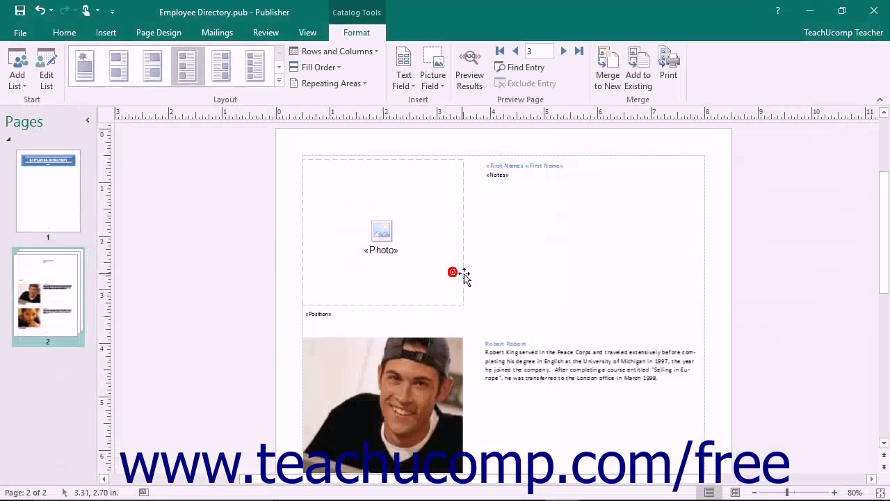
left_click(647, 89)
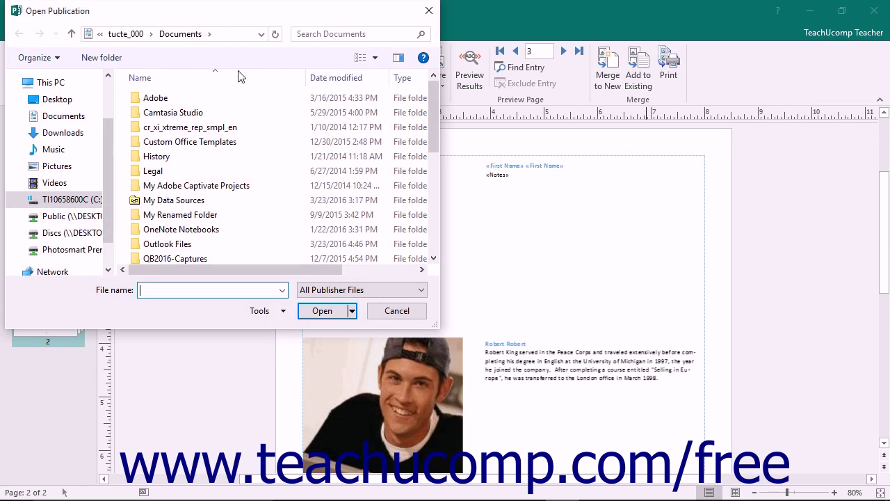
left_click(393, 310)
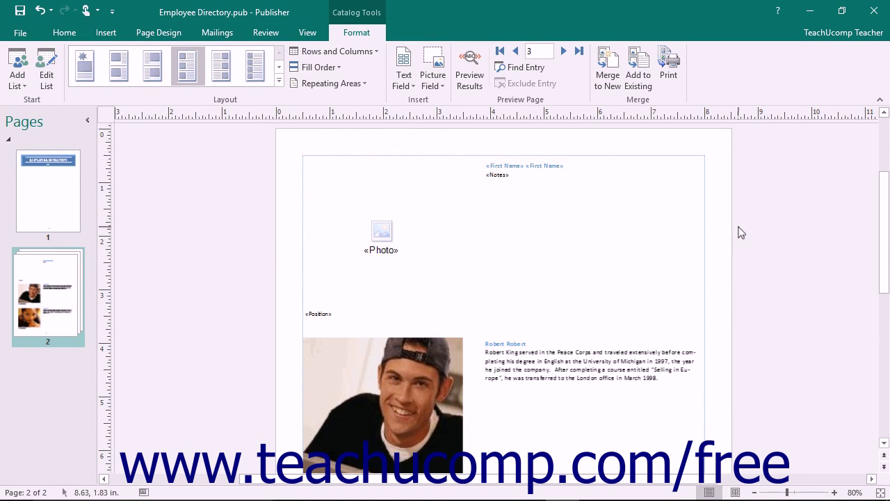
Show the Print page previewing merged catalog pages 1-6 with employee photos and biographies.
left_click(668, 78)
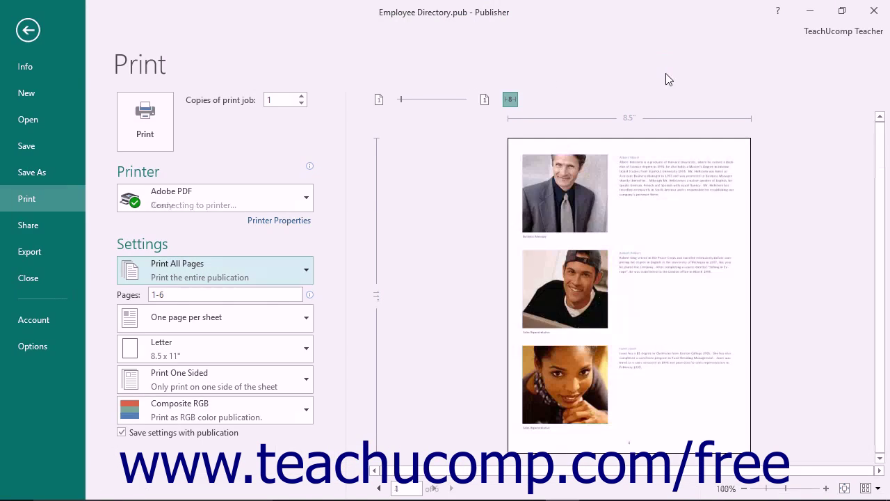